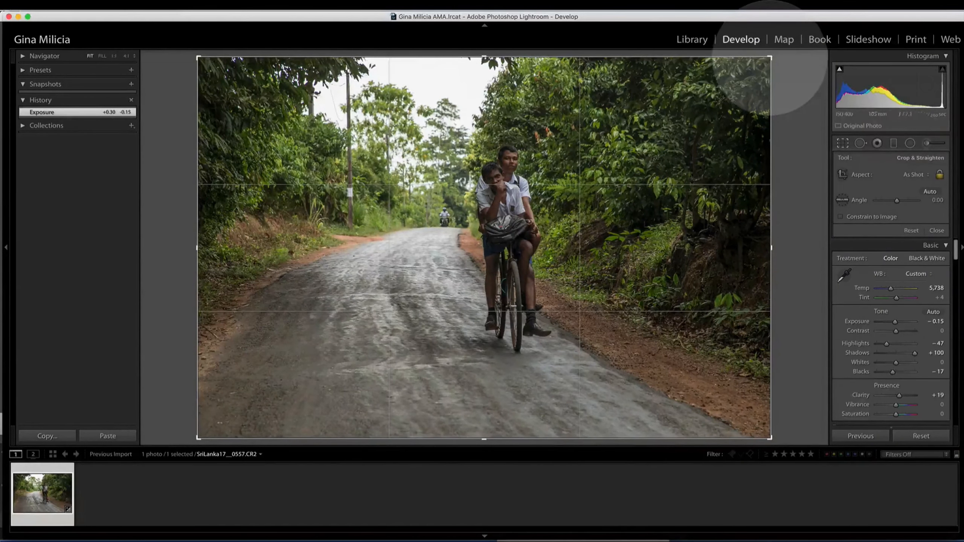
Shrink the crop frame from its upper-right corner with the aspect ratio locked and expand it back over the whole photo
mouse_move(771, 58)
mouse_down()
mouse_move(738, 59)
mouse_move(738, 119)
mouse_move(696, 80)
mouse_move(749, 81)
mouse_move(727, 72)
mouse_move(746, 90)
mouse_move(785, 60)
mouse_move(798, 27)
mouse_move(764, 32)
mouse_move(724, 90)
mouse_move(778, 44)
mouse_up()
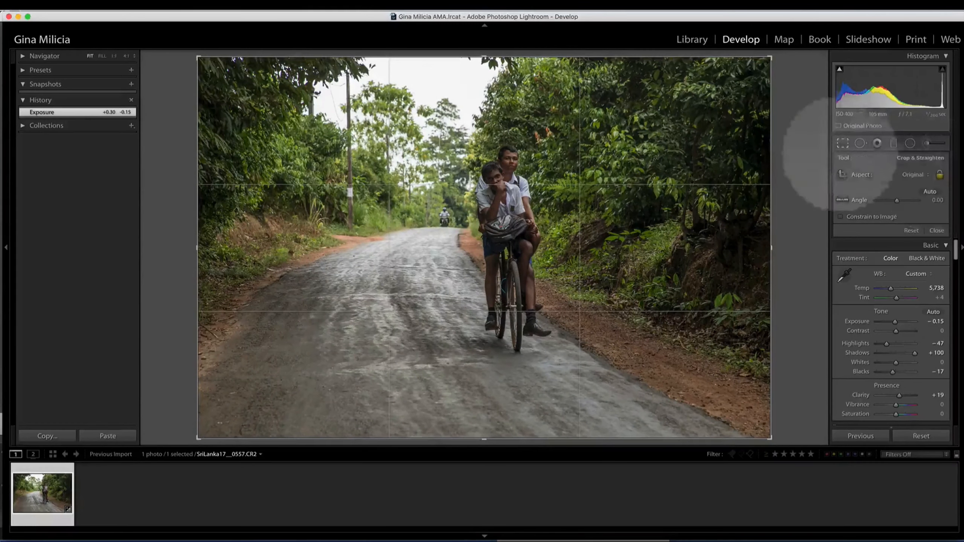
drag(770, 57, 709, 81)
drag(655, 103, 788, 33)
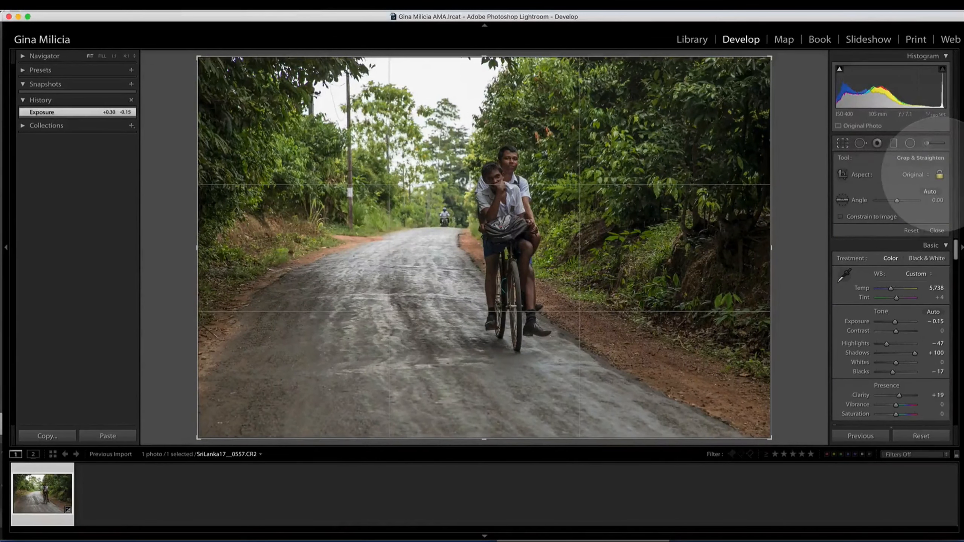
Unlock the crop's aspect ratio and freely reshape and reposition the frame around the two boys on the bicycle
click(939, 174)
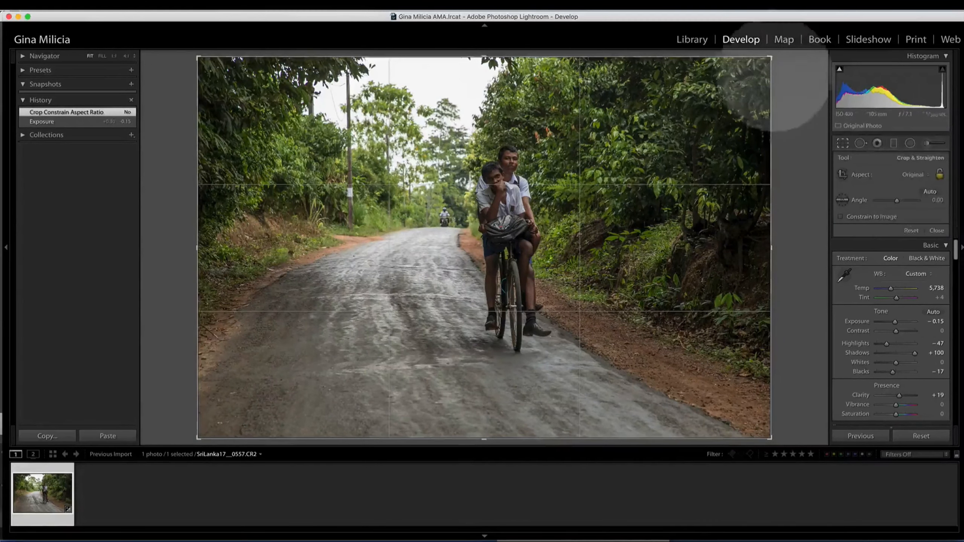
drag(770, 57, 660, 79)
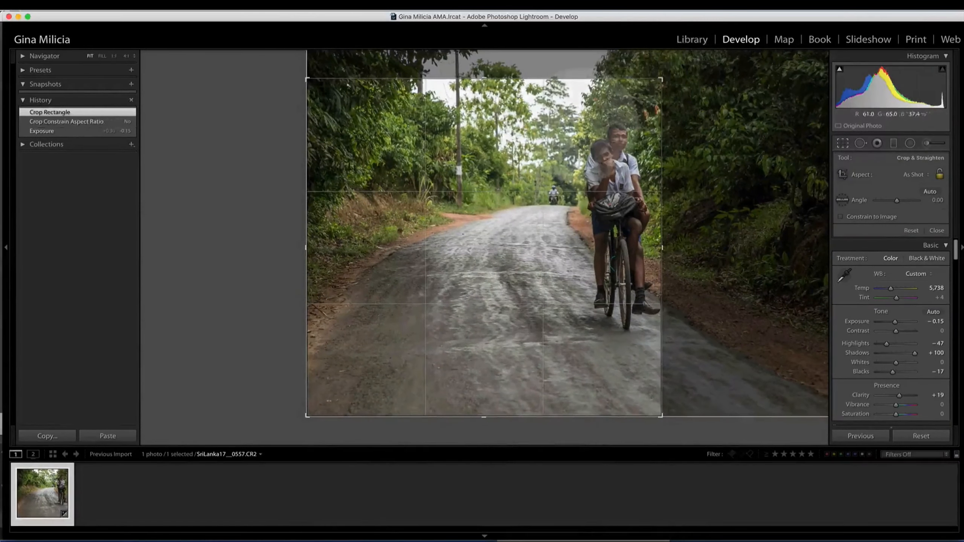
drag(630, 119, 541, 132)
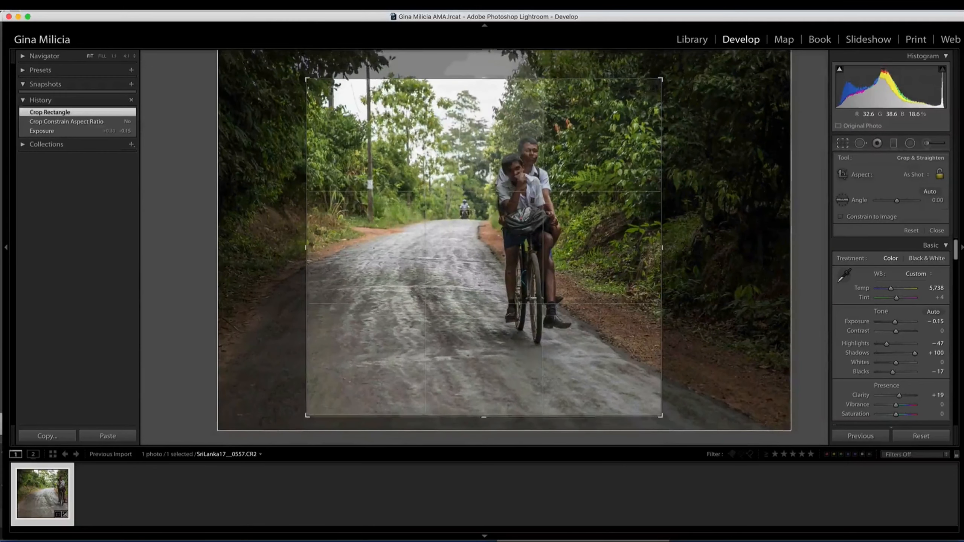
drag(483, 78, 448, 106)
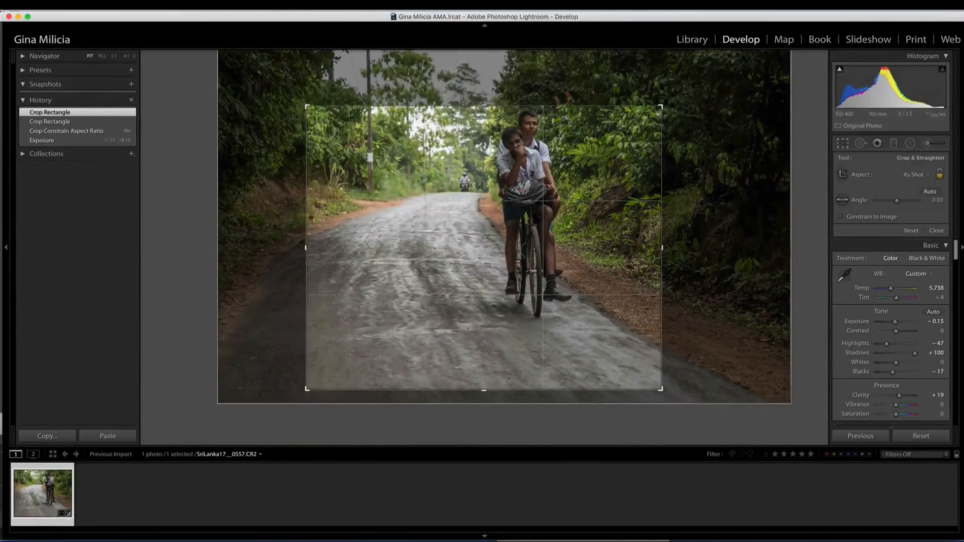
drag(483, 404, 484, 215)
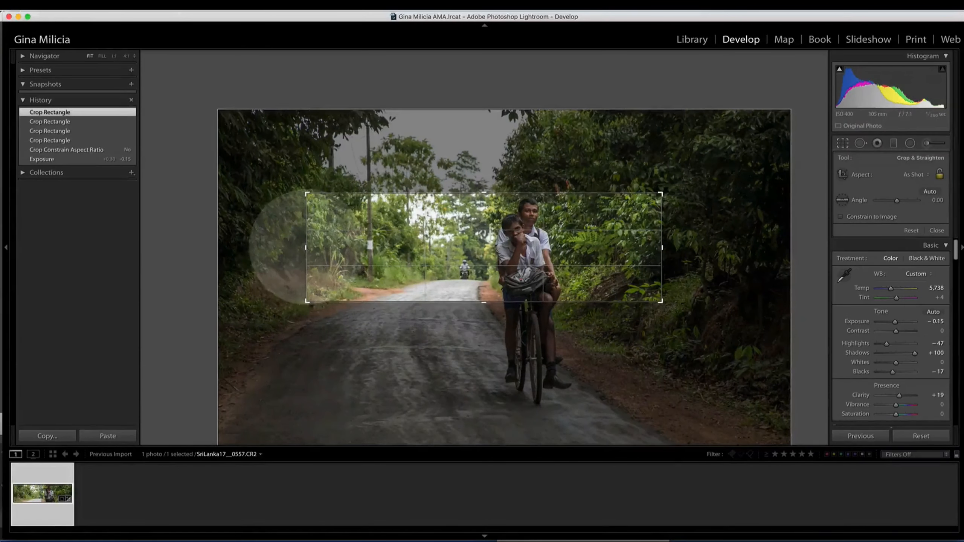
drag(280, 246, 361, 333)
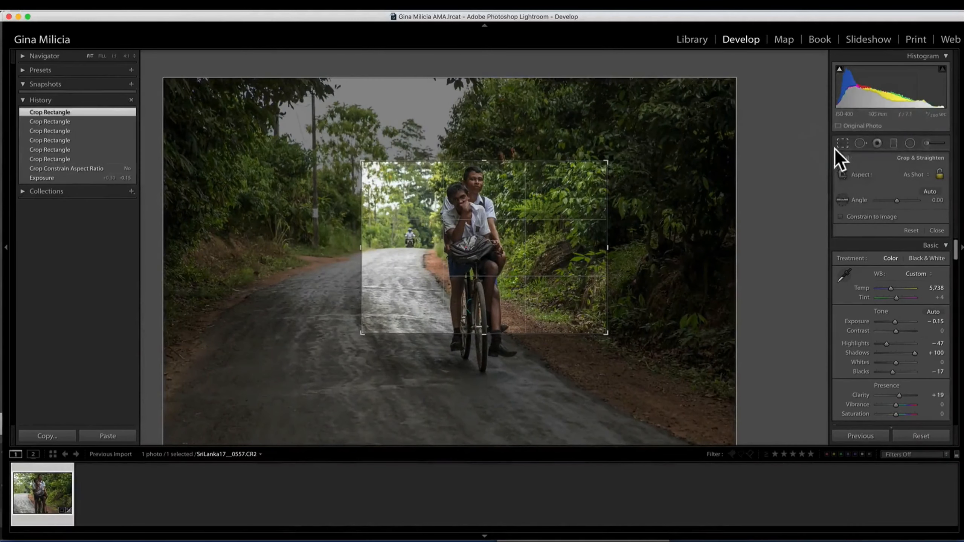
Set the crop aspect to Original and draw a new crop covering the two boys and the greenery to their right
click(915, 174)
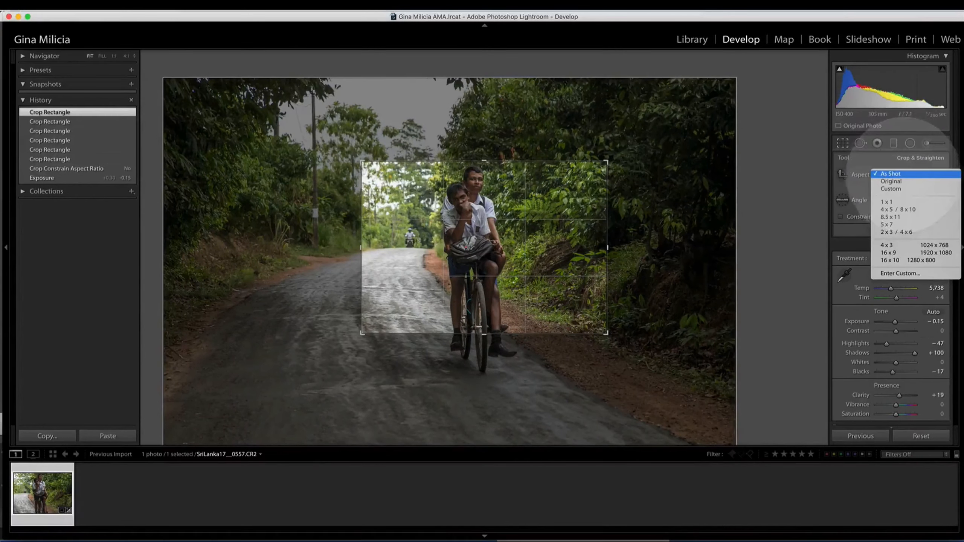
click(890, 181)
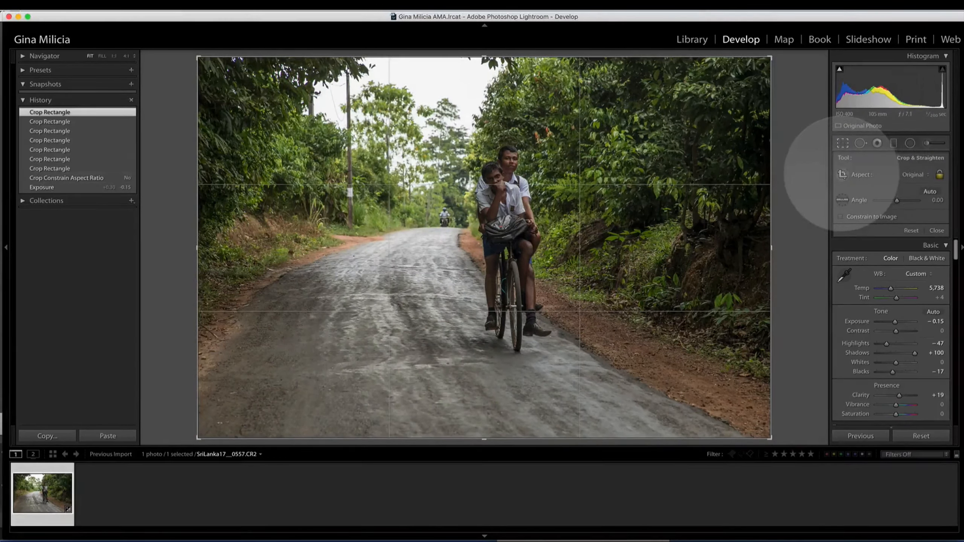
click(842, 174)
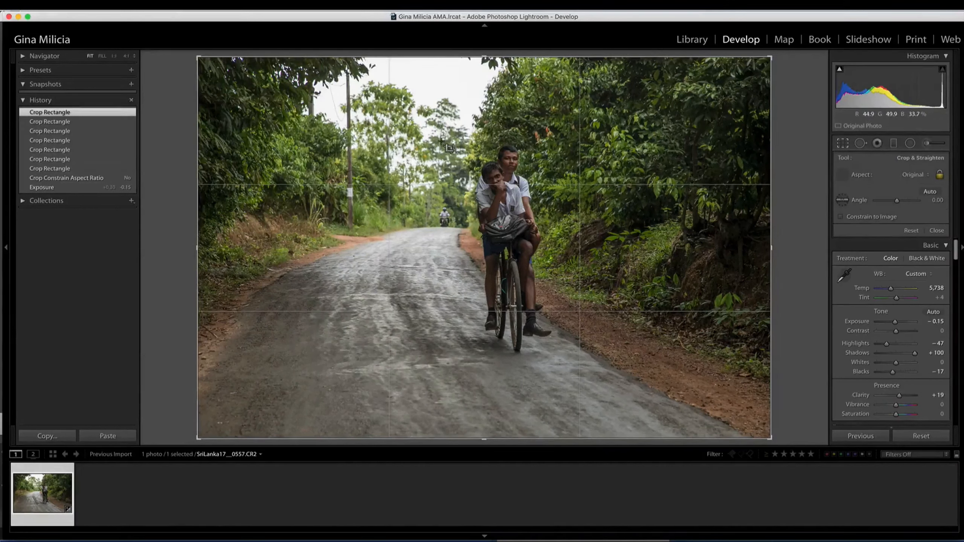
mouse_move(632, 342)
mouse_down()
mouse_move(644, 372)
mouse_move(693, 381)
mouse_move(709, 410)
mouse_move(688, 397)
mouse_move(654, 283)
mouse_move(771, 370)
mouse_move(686, 307)
mouse_move(570, 243)
mouse_move(749, 396)
mouse_move(740, 340)
mouse_move(579, 244)
mouse_move(759, 408)
mouse_move(694, 336)
mouse_move(758, 403)
mouse_up()
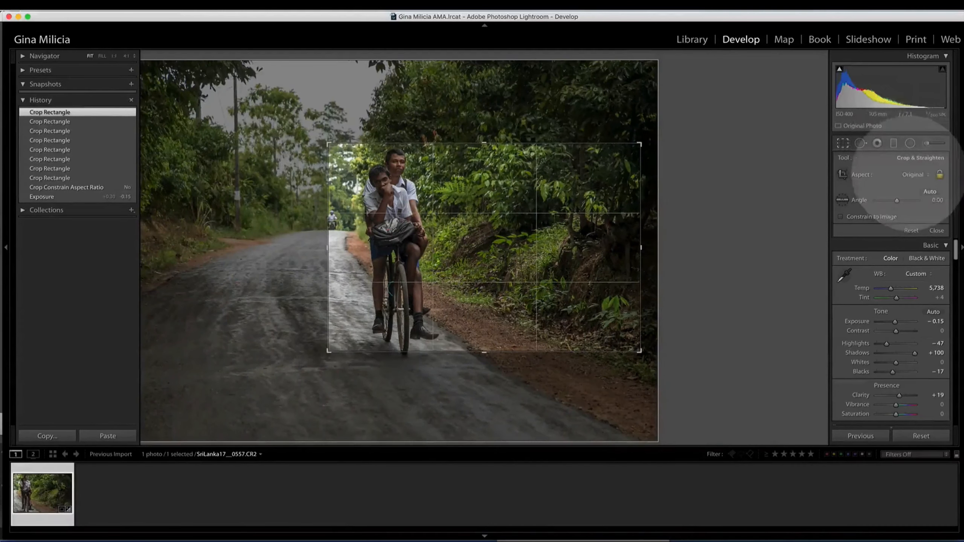
Set the crop aspect to As Shot over the full photo and try resizing its upper-right corner with proportions constrained
click(914, 175)
click(890, 166)
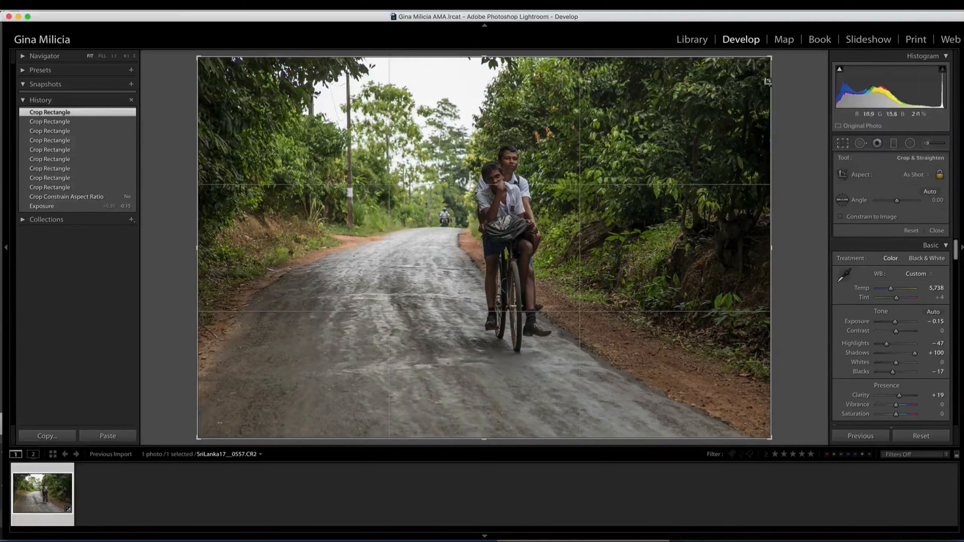
click(770, 57)
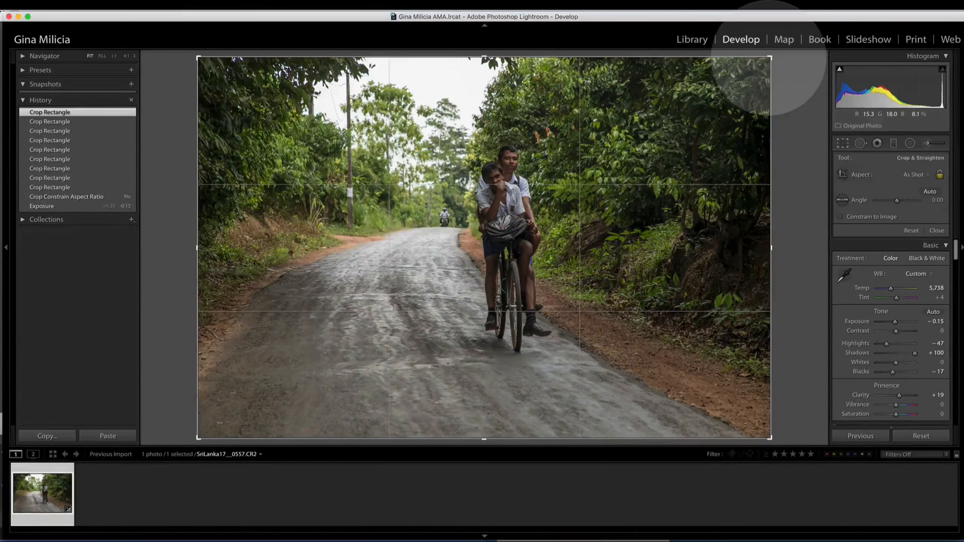
key(shift)
mouse_move(771, 57)
mouse_down()
mouse_move(674, 99)
mouse_move(714, 94)
mouse_move(770, 57)
mouse_up()
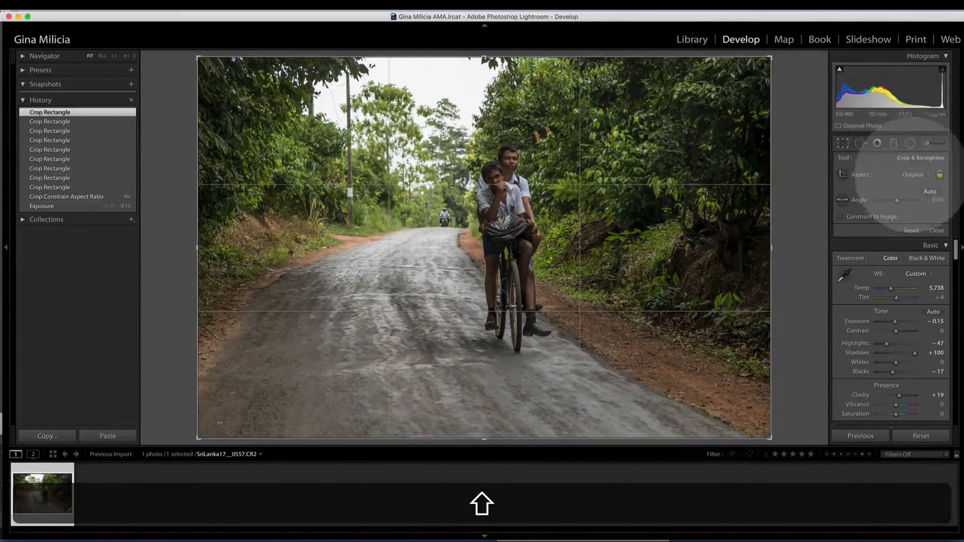
Set the crop aspect to 1 x 1 and shrink the square frame slightly around the boys and the road
click(914, 175)
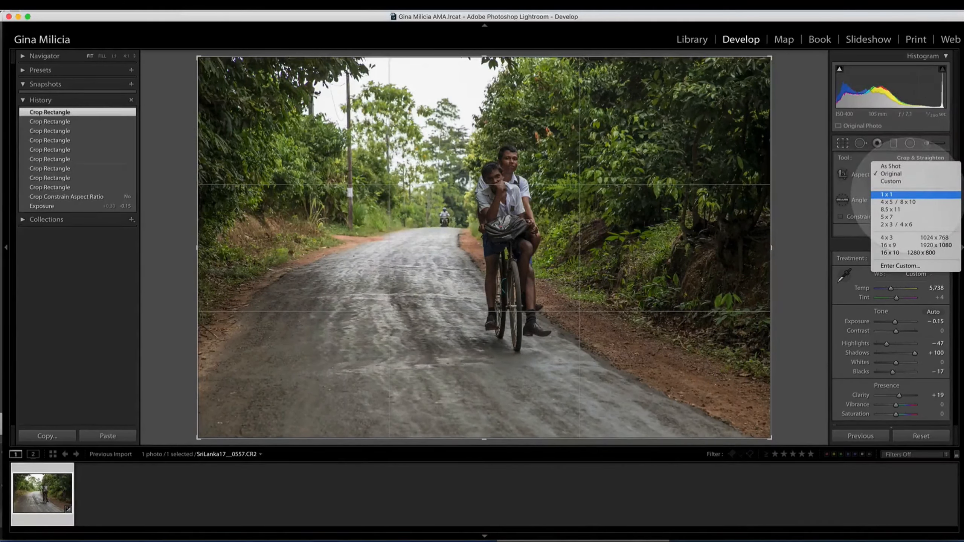
click(887, 195)
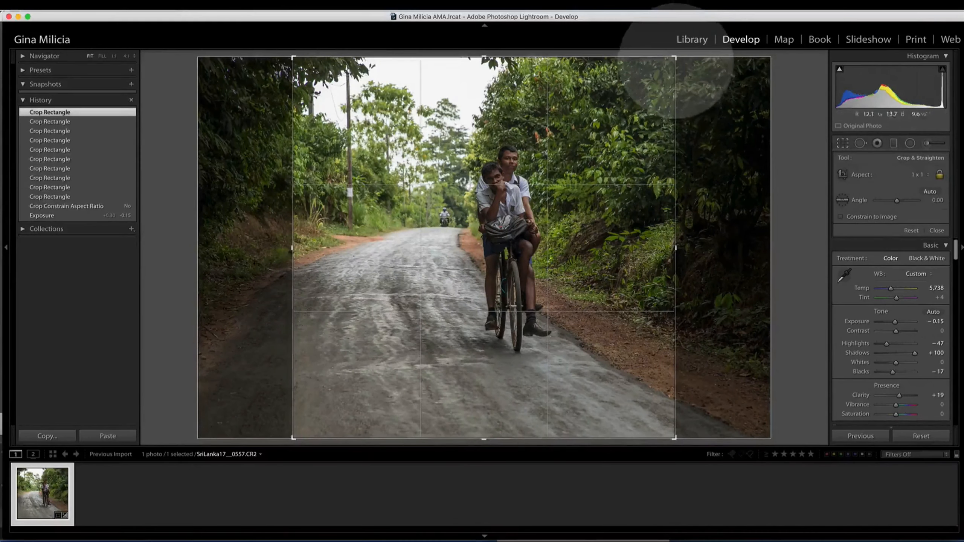
drag(681, 61, 710, 75)
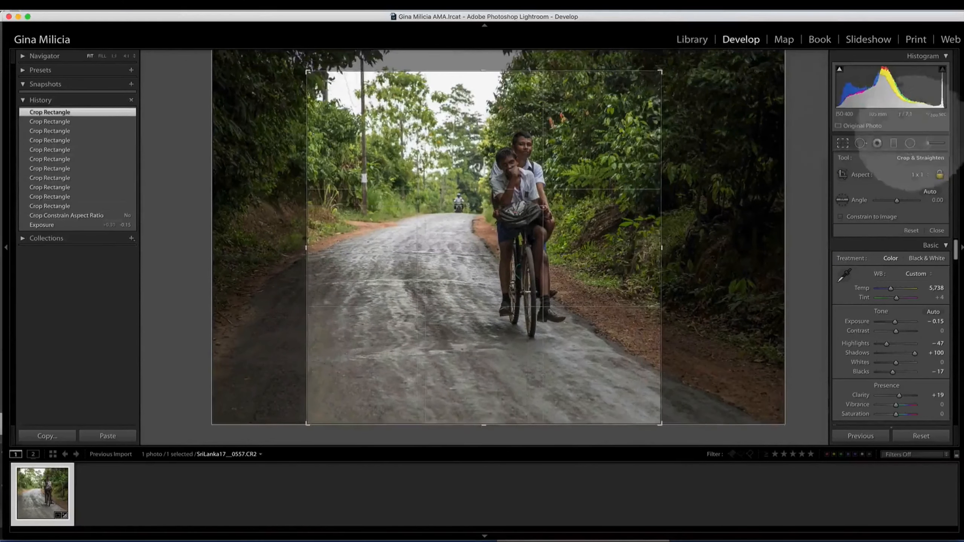
Change the crop aspect to 4 x 5 / 8 x 10 and enlarge the frame slightly from its upper-right corner
click(917, 174)
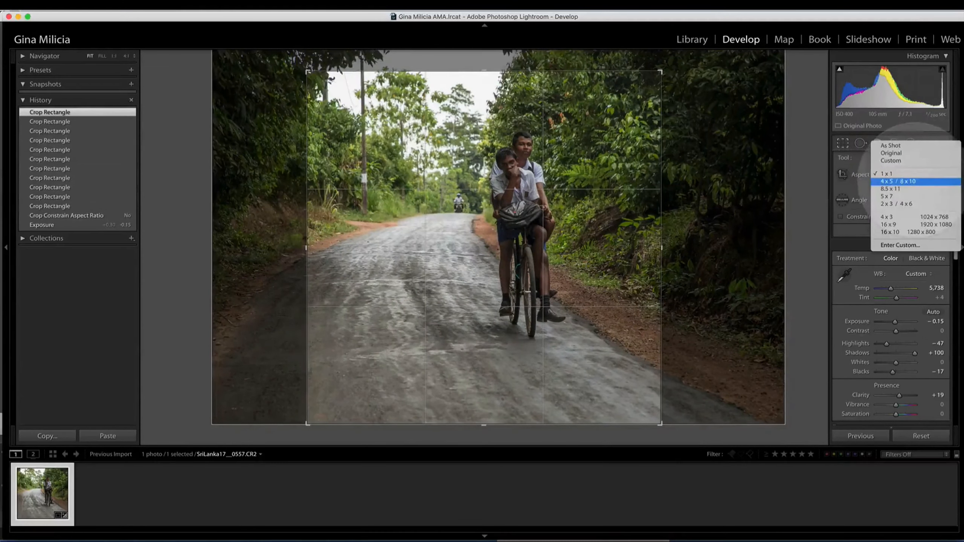
click(898, 181)
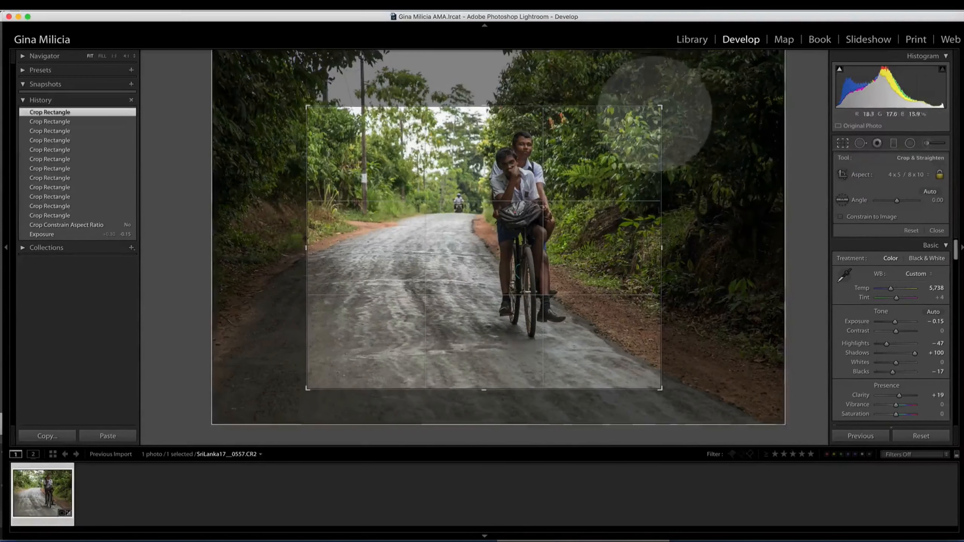
mouse_move(660, 107)
mouse_down()
mouse_move(613, 145)
mouse_move(681, 97)
mouse_move(684, 82)
mouse_move(642, 111)
mouse_move(672, 104)
mouse_up()
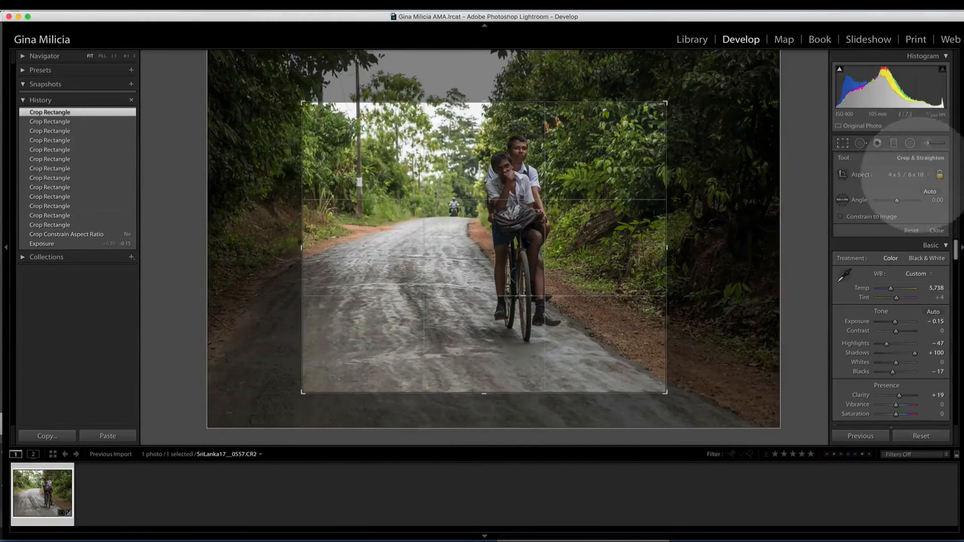
Try the 2 x 3 / 4 x 6 crop aspect, and a 16 x 9 crop with a slightly enlarged frame
click(907, 174)
click(896, 196)
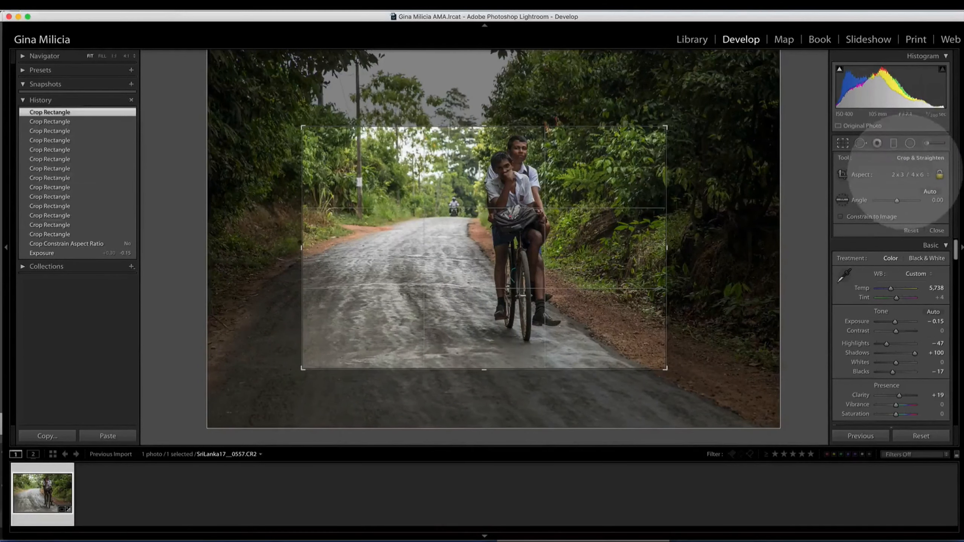
click(907, 174)
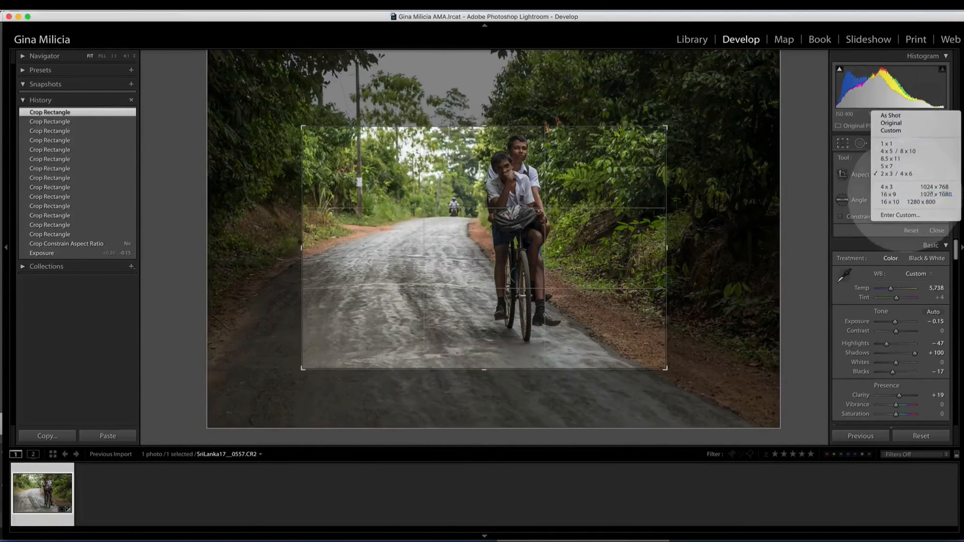
click(910, 194)
drag(668, 141, 706, 133)
Set the crop aspect back to As Shot so the frame covers the full photo
click(917, 175)
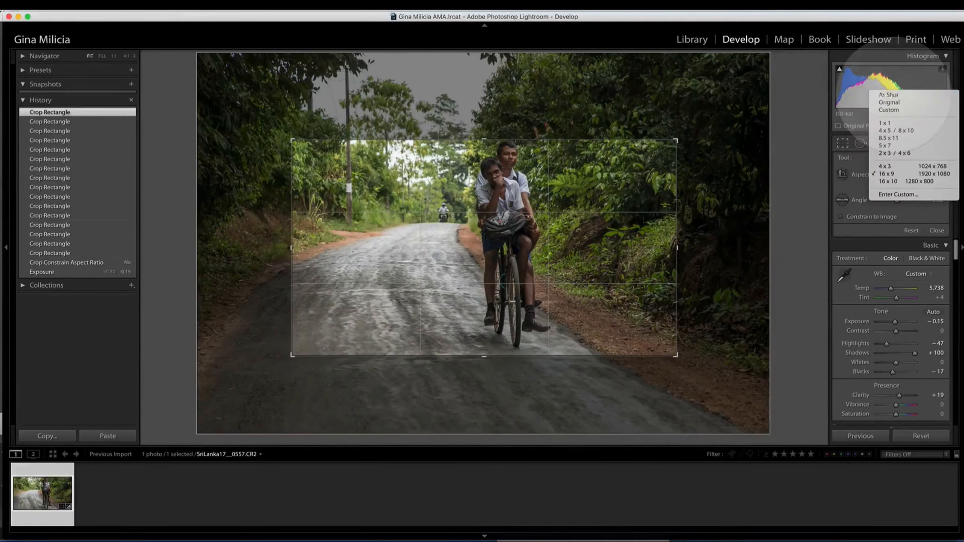
click(888, 95)
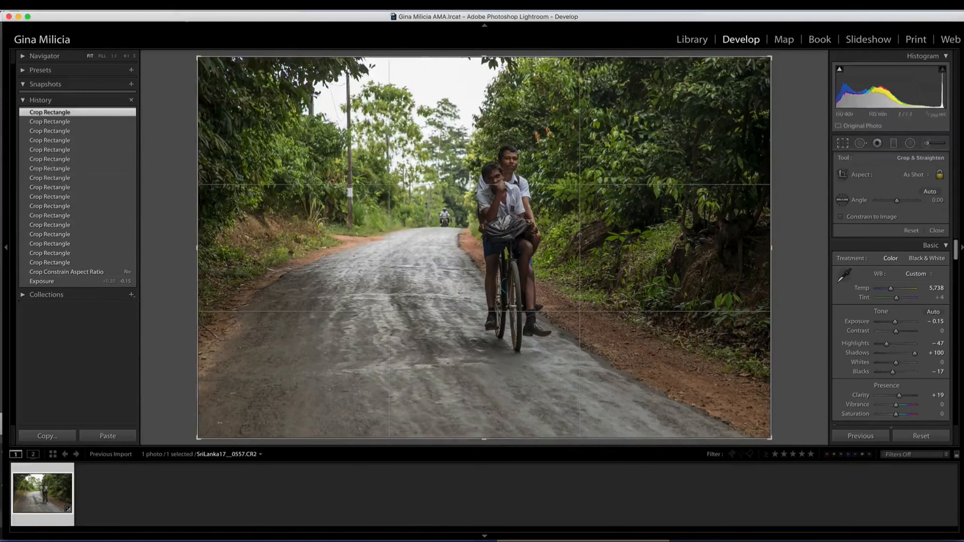
Switch the crop guide overlay to Grid, and from Grid to Diagonal
click(208, 9)
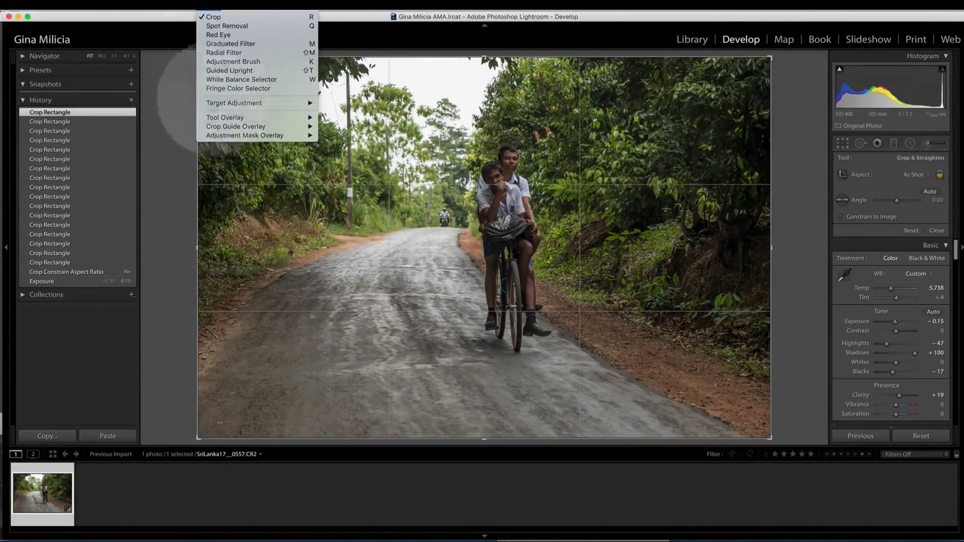
mouse_move(218, 118)
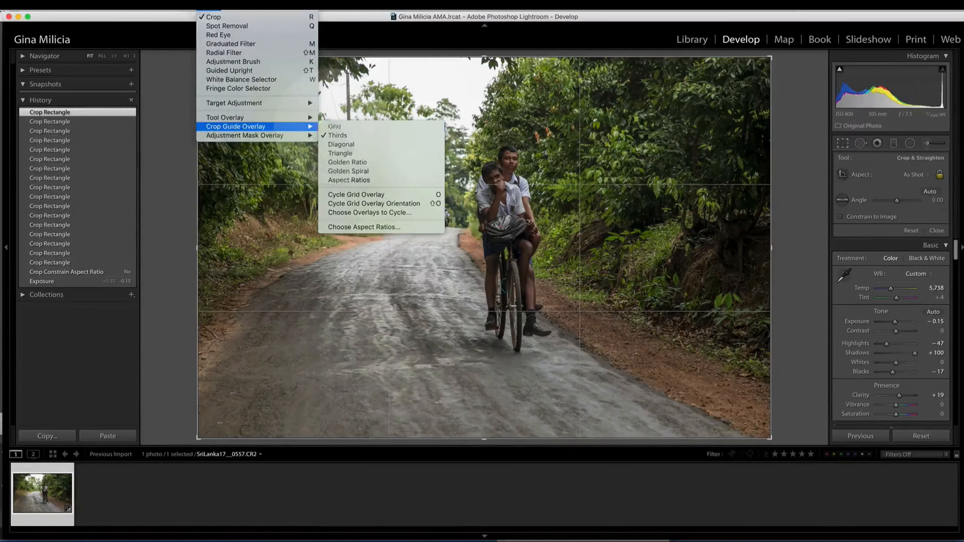
click(334, 127)
click(208, 6)
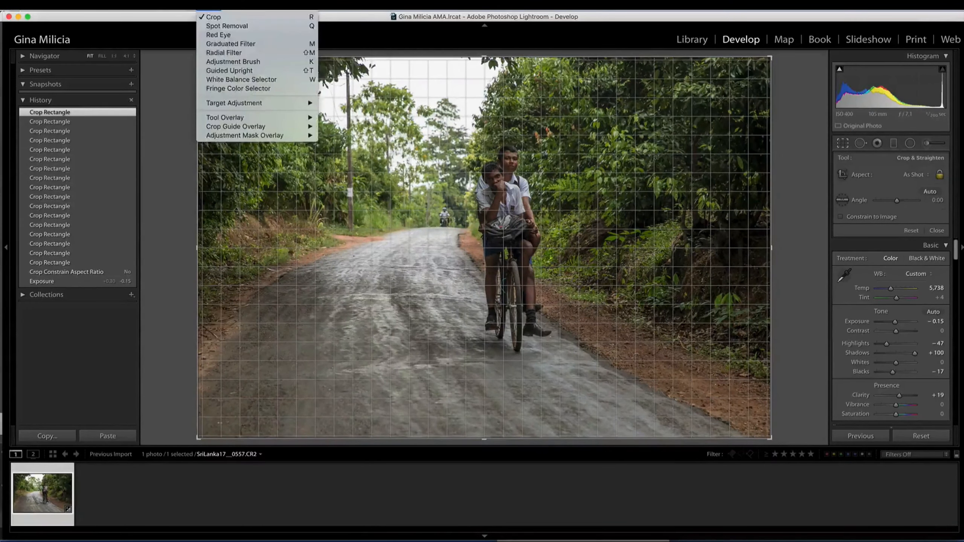
mouse_move(225, 118)
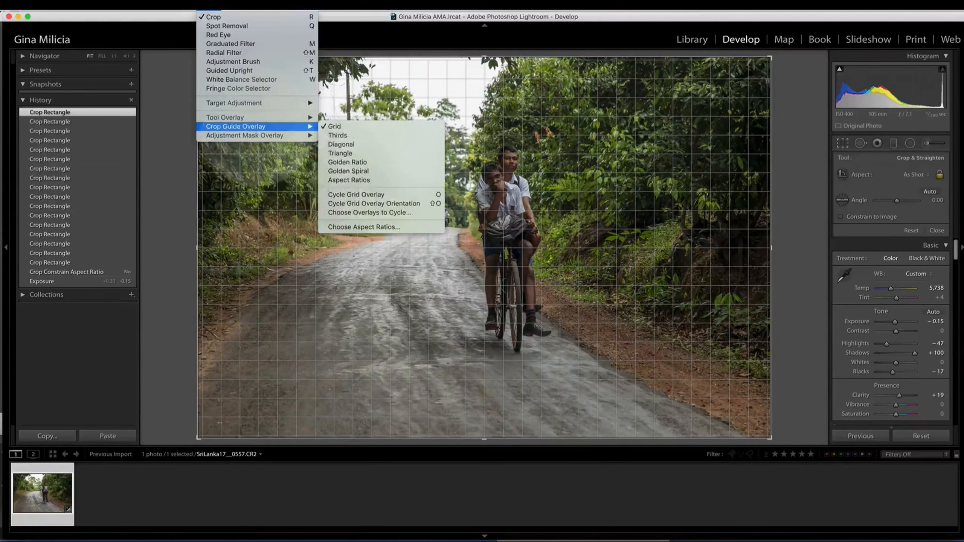
click(341, 144)
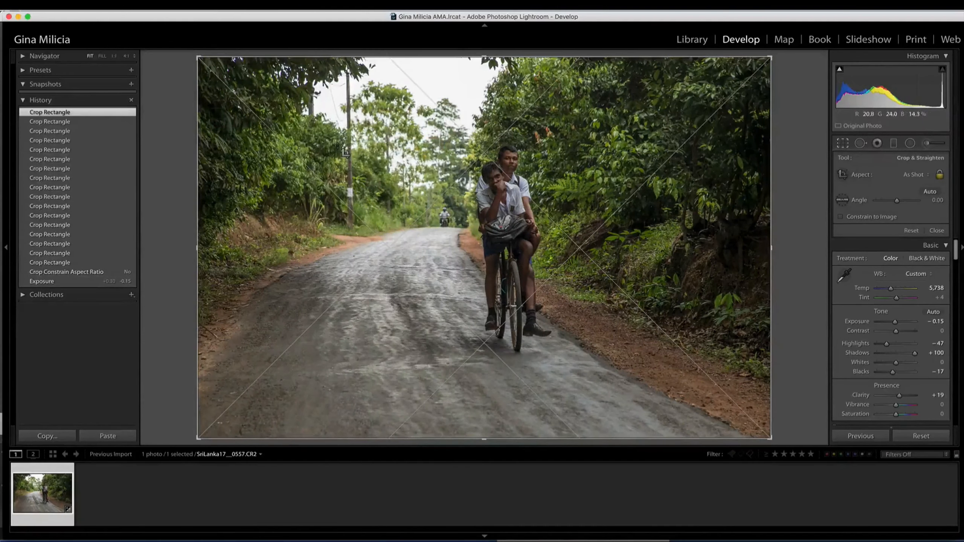
Set the crop guide overlay to Golden Spiral and cycle past the Aspect Ratios overlay to Grid
click(209, 5)
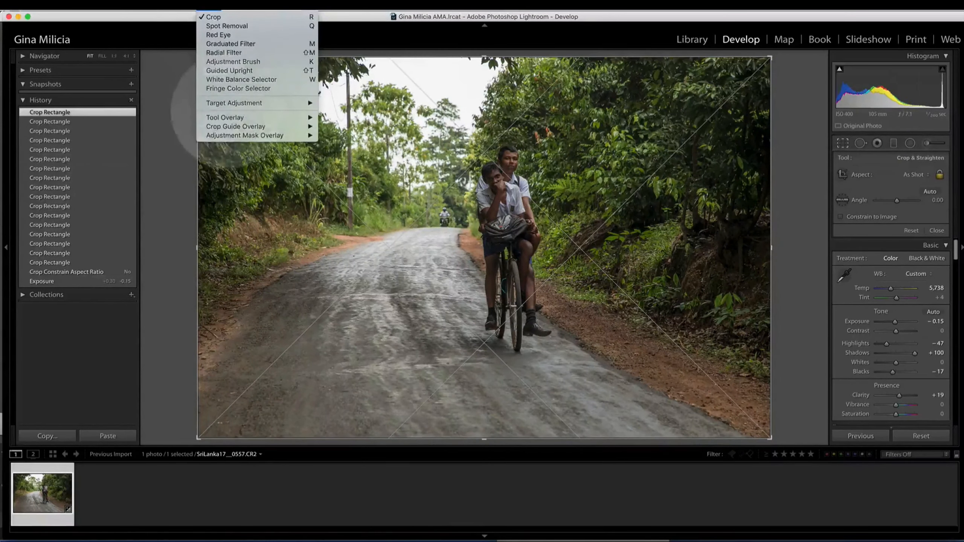
mouse_move(243, 127)
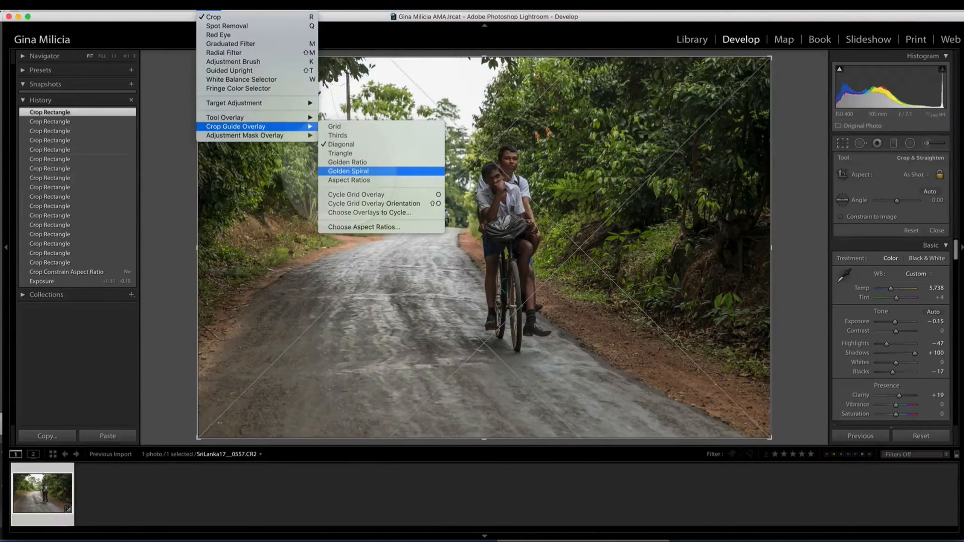
click(345, 171)
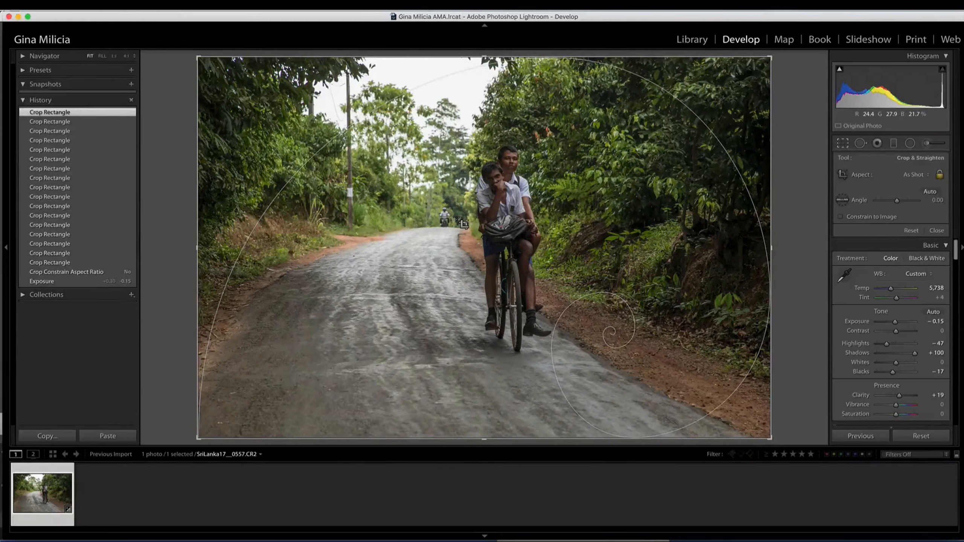
key(o)
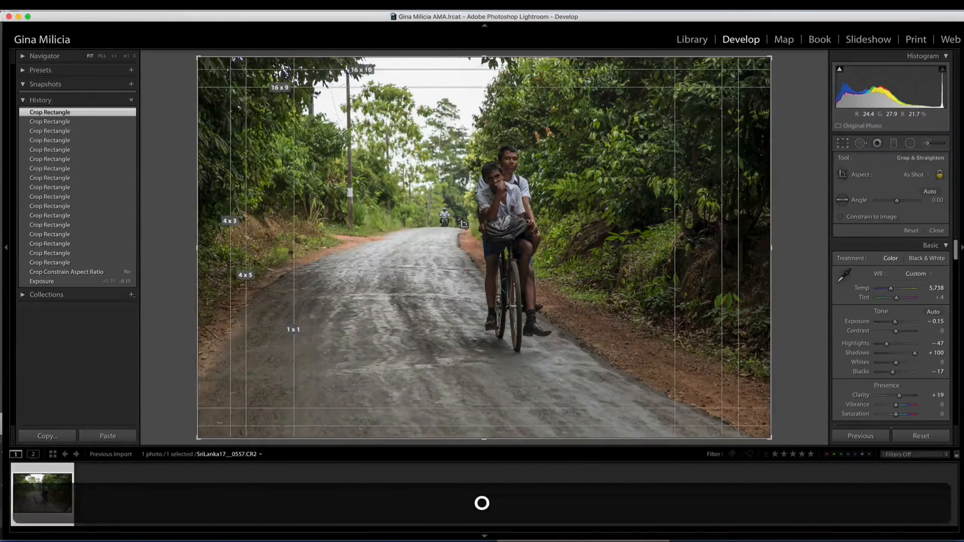
key(o)
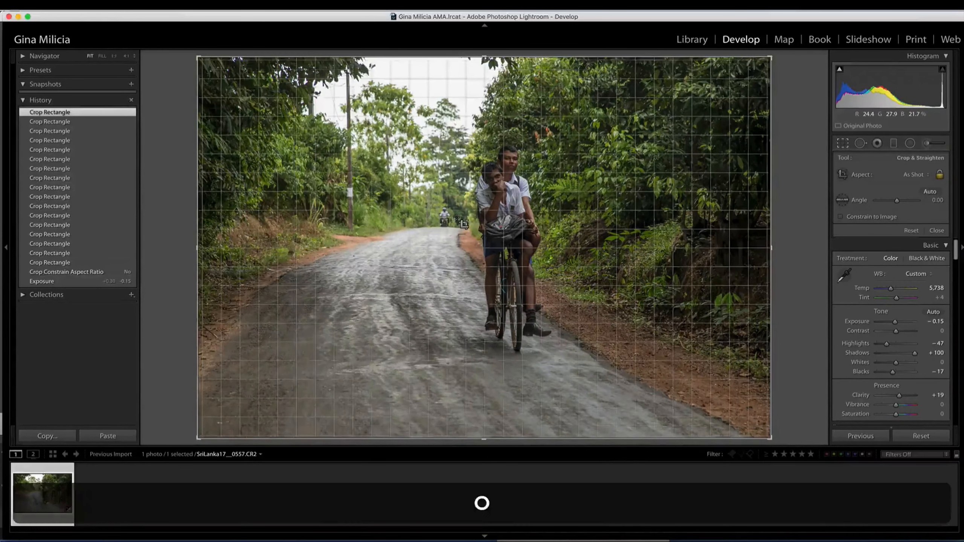
Cycle the crop guide overlay from Grid past Triangle to Aspect Ratios
key(o)
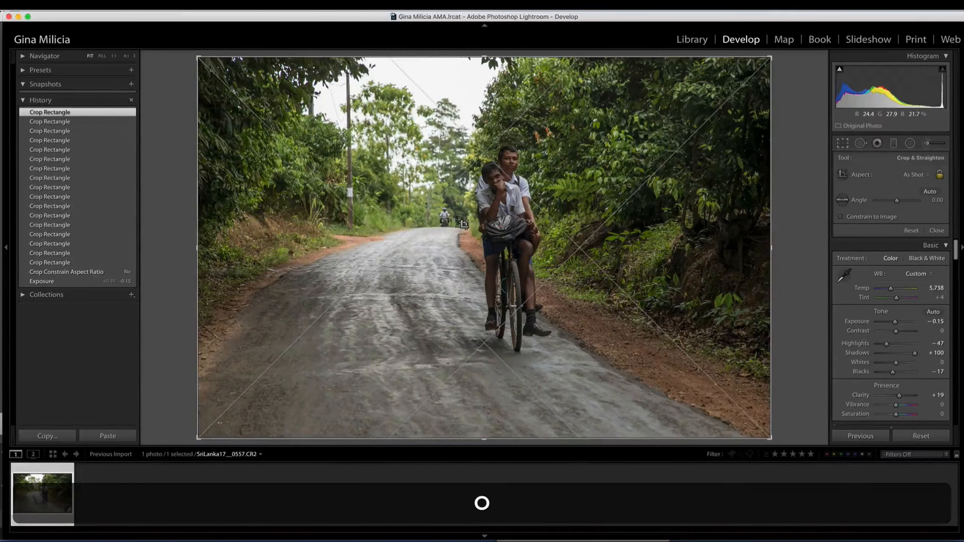
key(o)
key(o)
key(o)
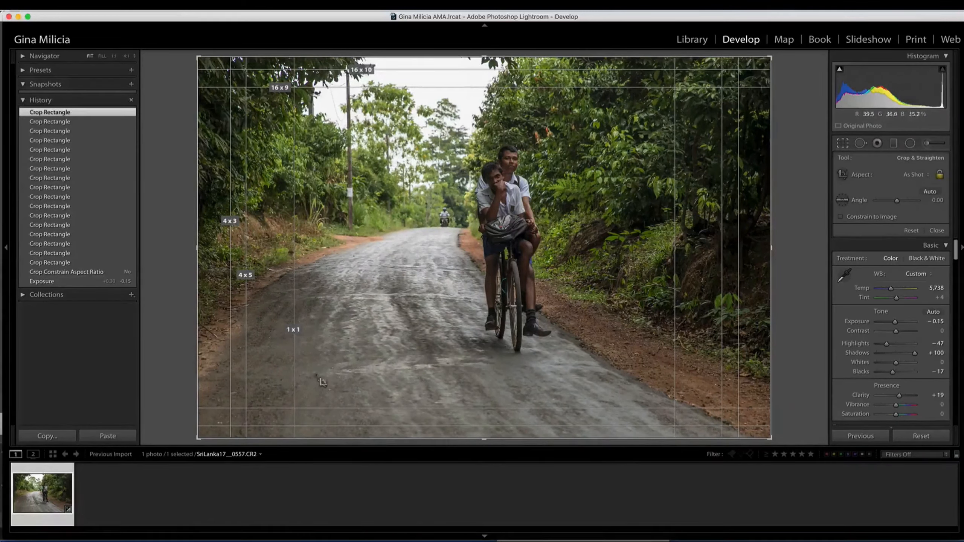
Configure the Aspect Ratios overlay to include 5 x 7, keep 4 x 5, and leave out 4 x 3 and 16 x 10
click(209, 5)
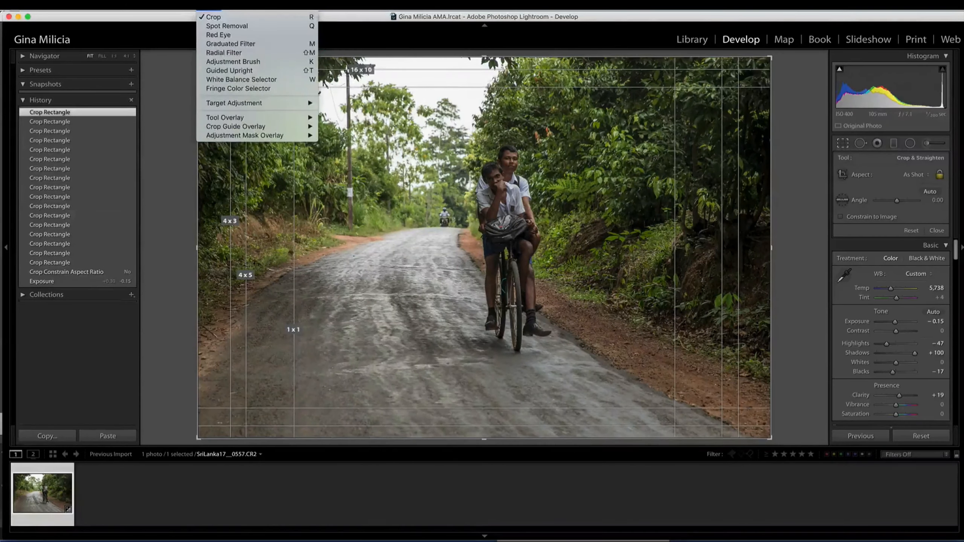
mouse_move(216, 126)
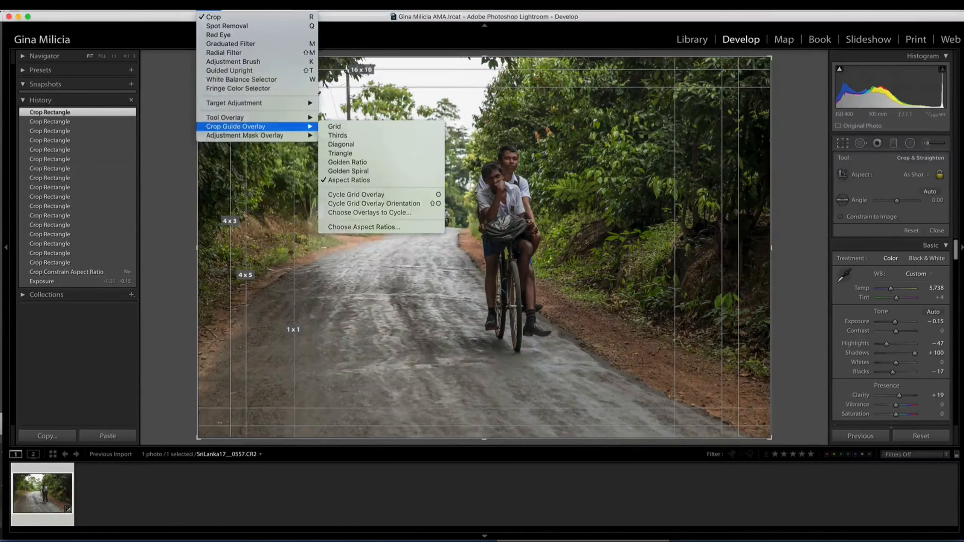
click(364, 226)
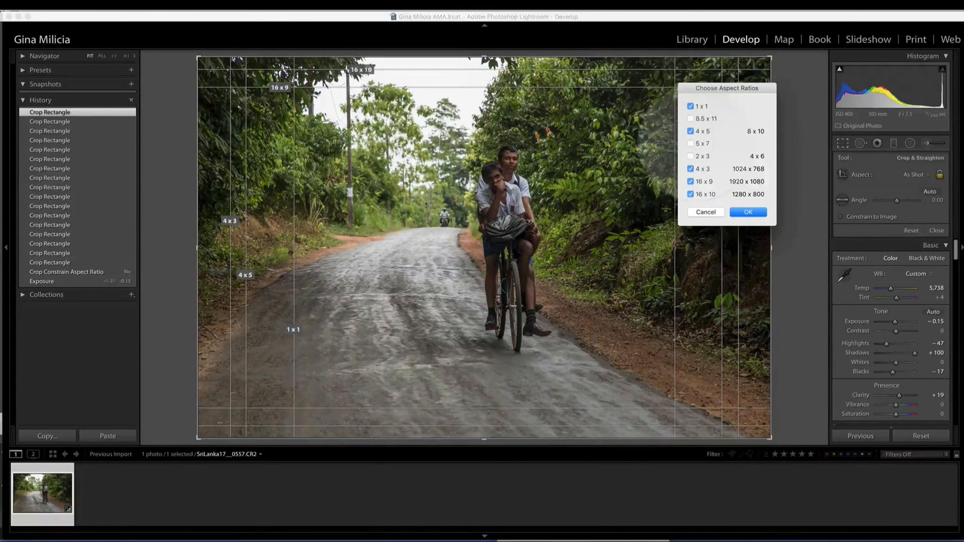
click(689, 144)
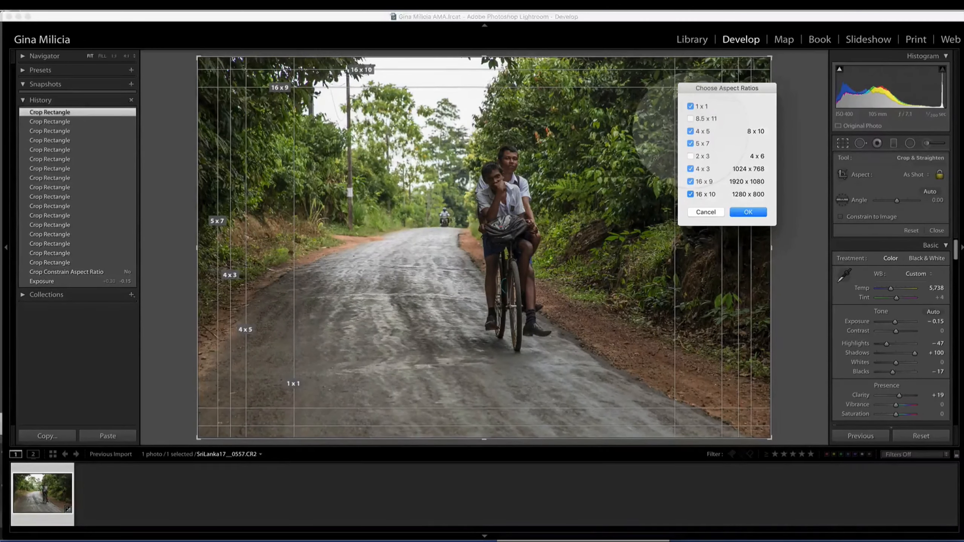
click(690, 131)
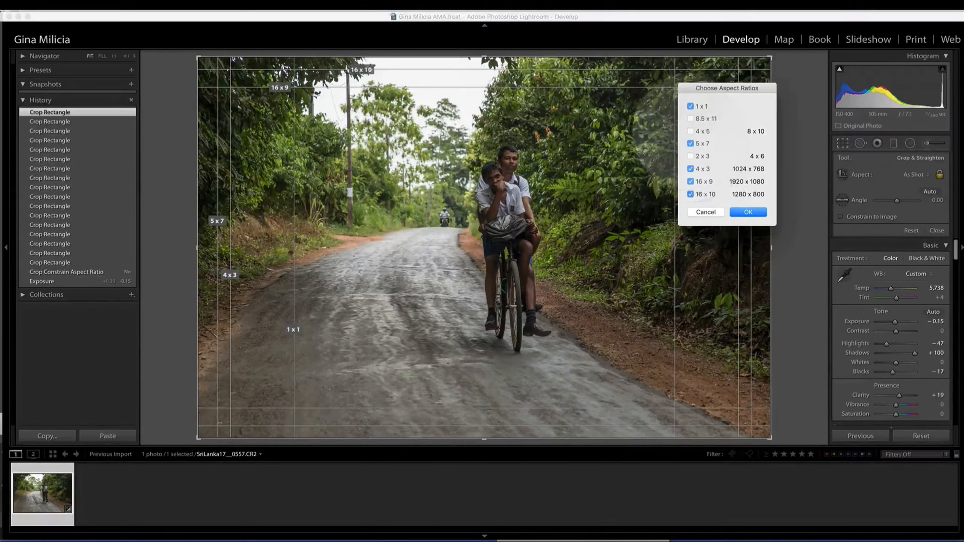
click(690, 131)
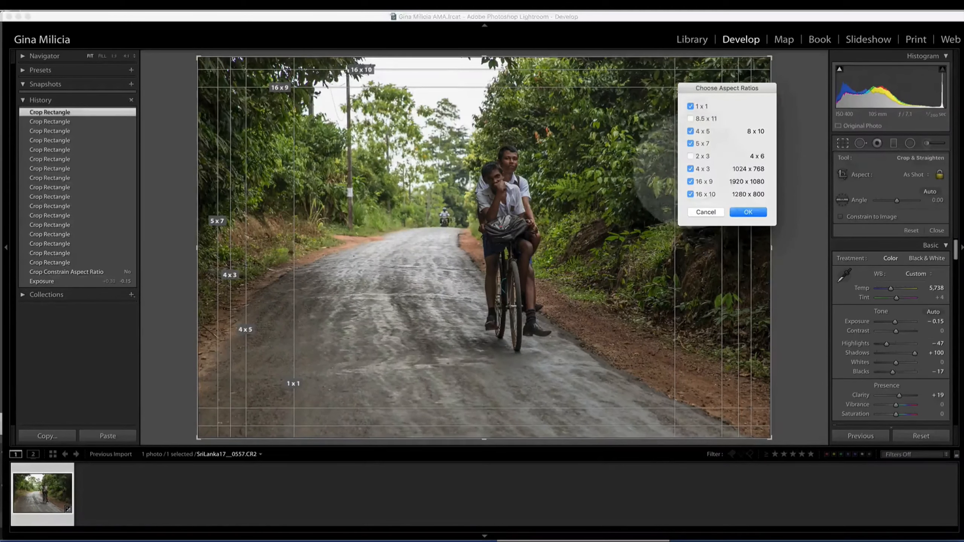
click(690, 169)
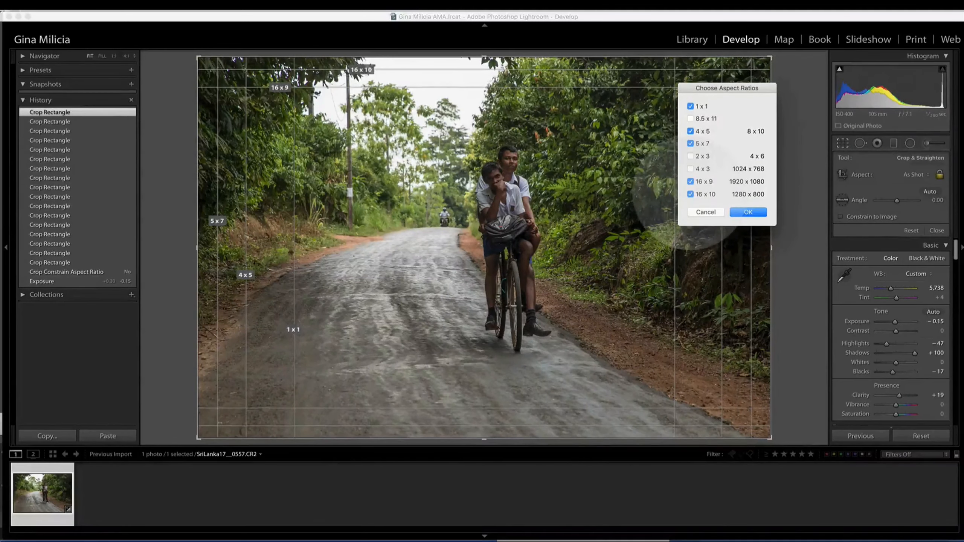
click(690, 194)
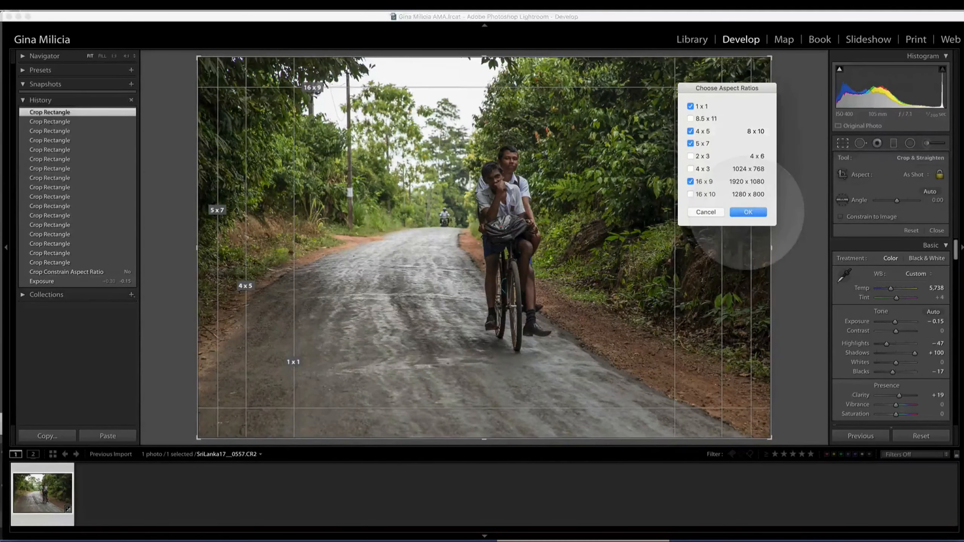
click(748, 212)
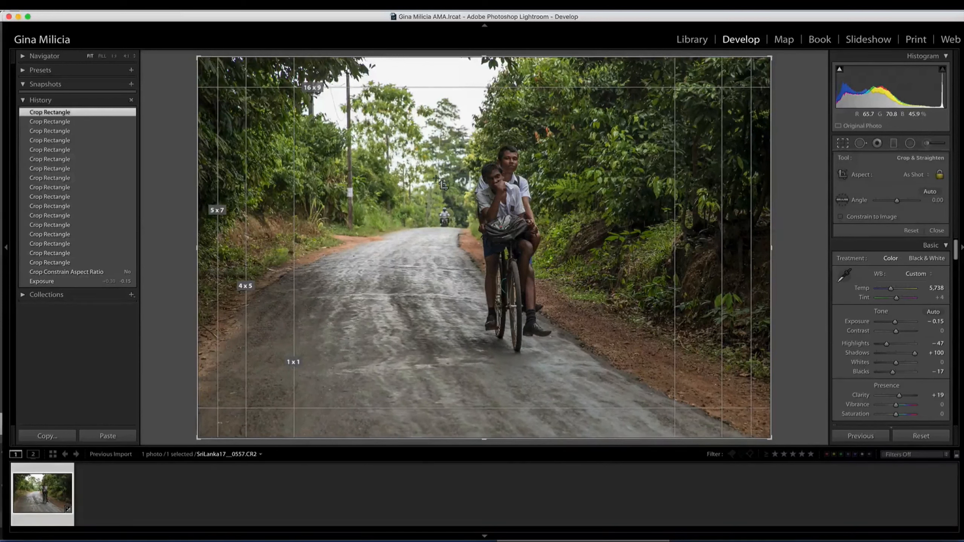
Switch the orientation of the Aspect Ratios overlay and switch it back
key(shift)
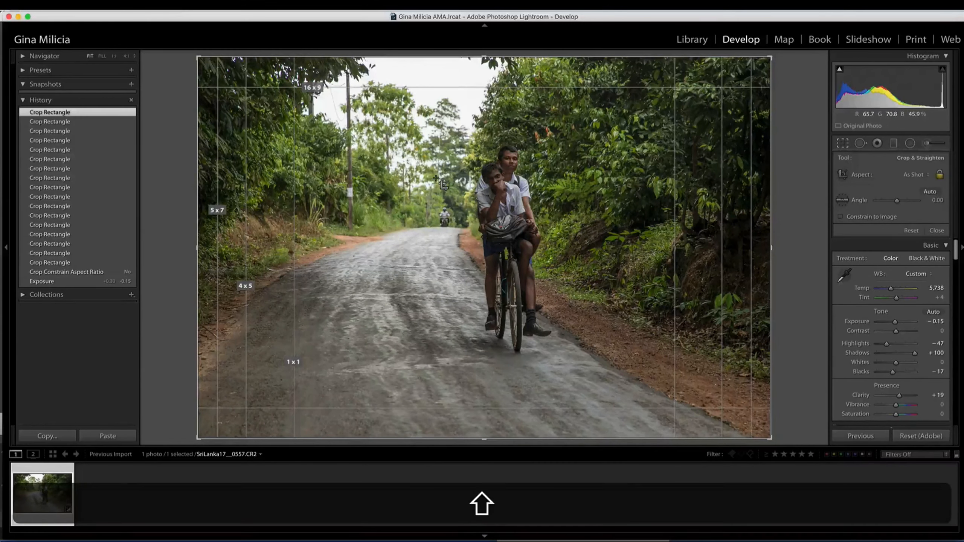
key(shift+o)
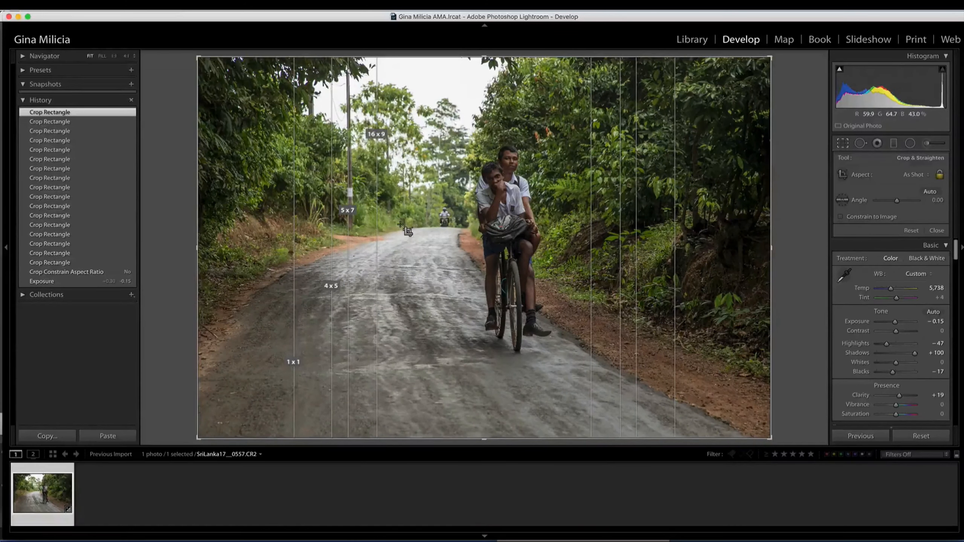
key(shift+o)
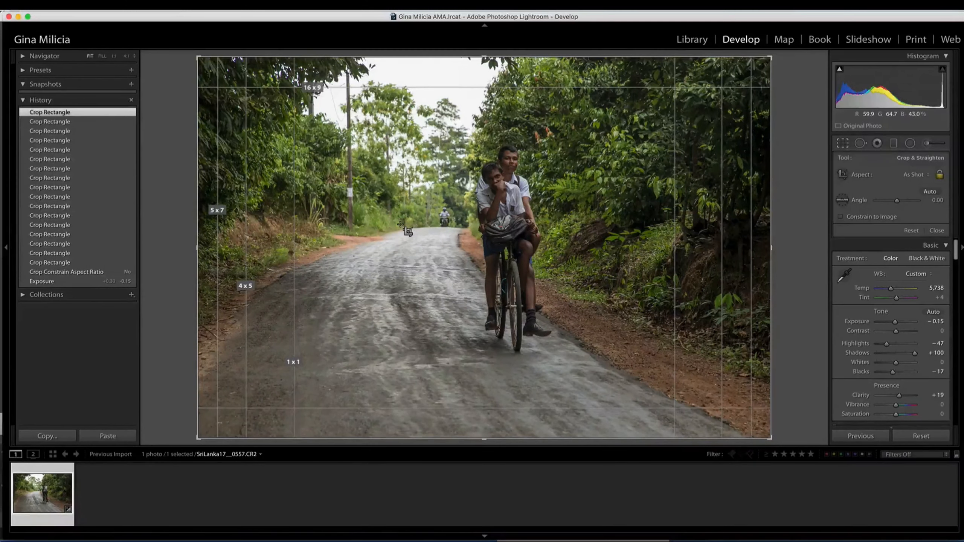
Unlock the crop's aspect ratio and change the crop guide overlay to Thirds
key(a)
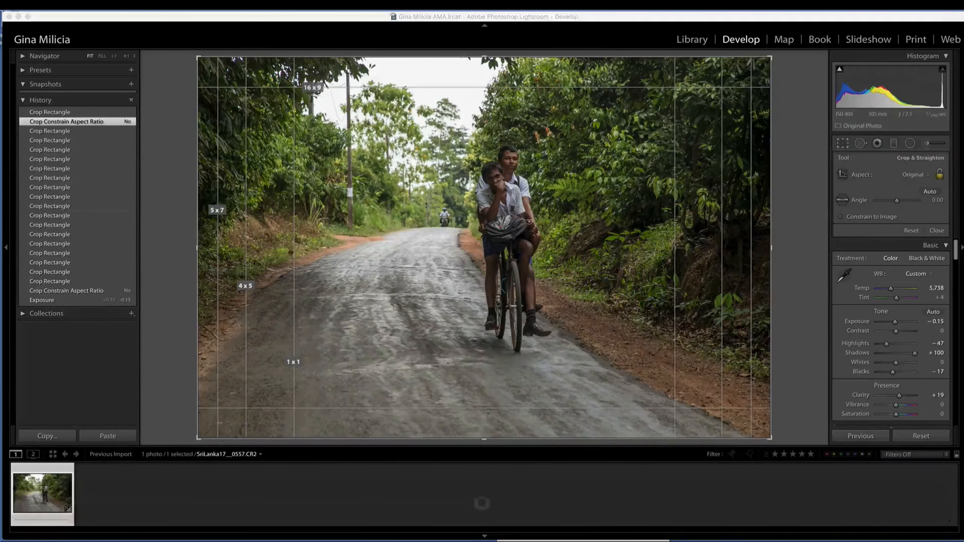
click(569, 236)
key(o)
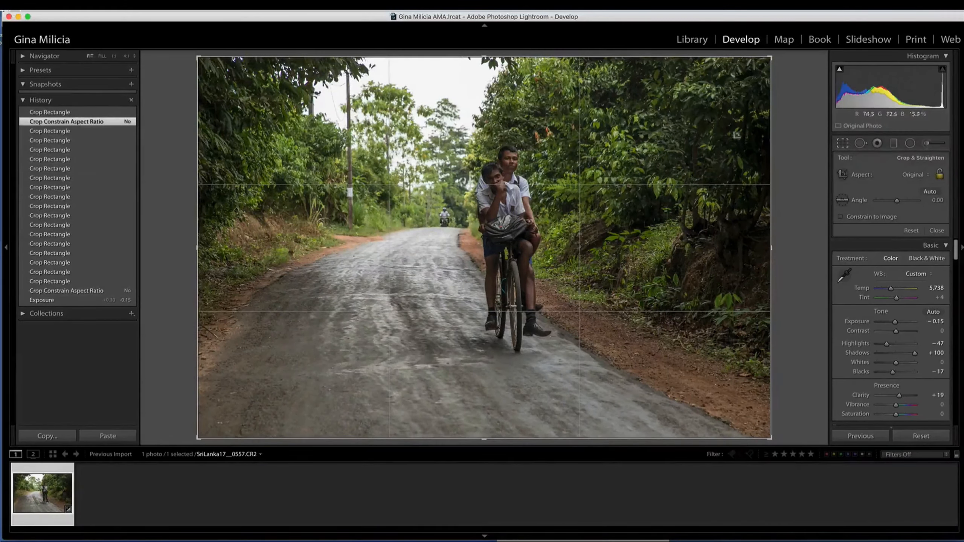
Shrink the crop frame proportionally from the photo's upper-right corner and shift the photo slightly within it
key(shift)
drag(770, 57, 717, 93)
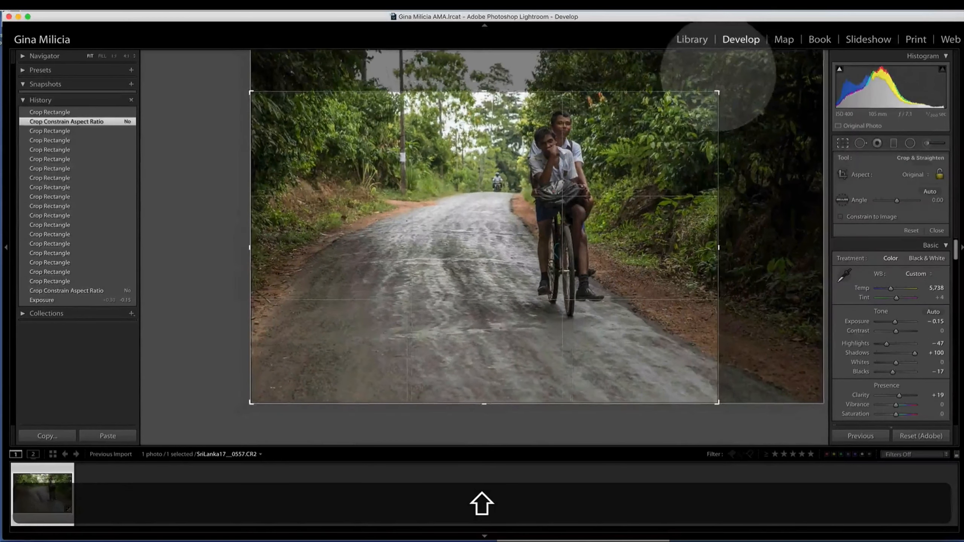
drag(661, 145, 666, 166)
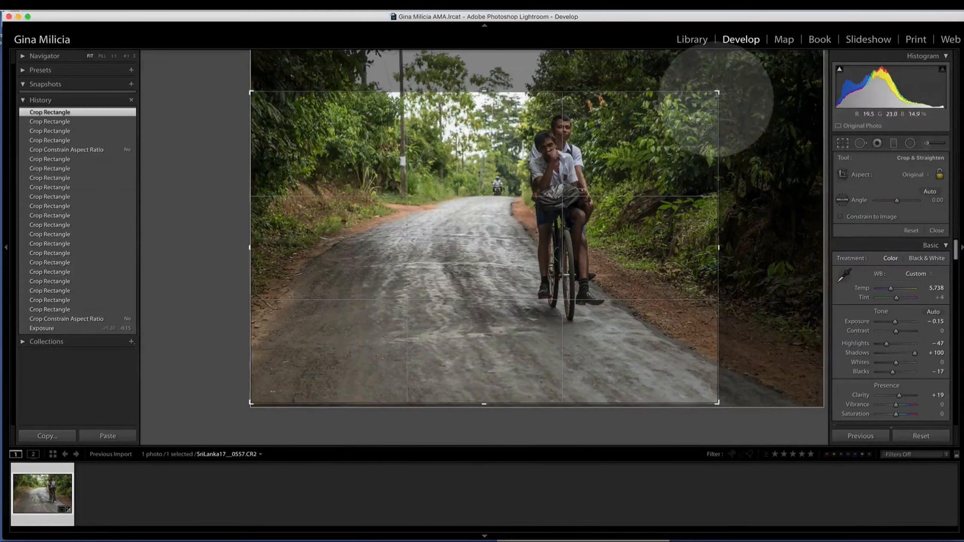
key(shift)
drag(717, 93, 718, 92)
Crop the photo to 1 x 1, tightening and positioning the square around the cyclists and the road, and apply it
click(914, 174)
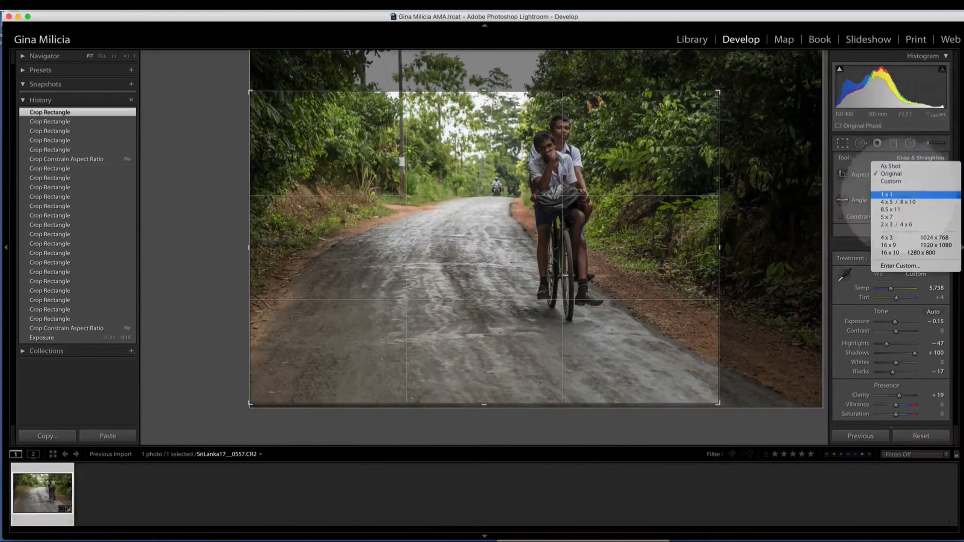
click(884, 194)
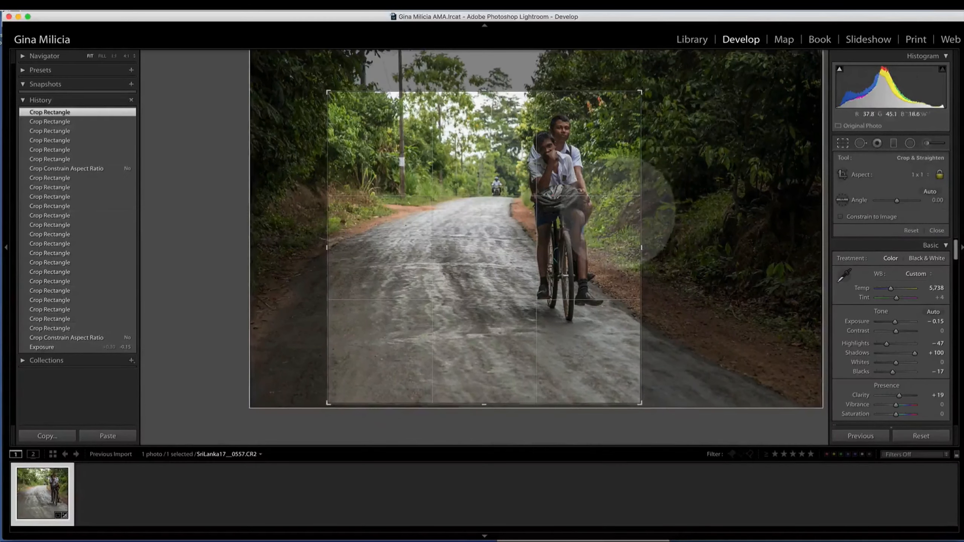
drag(642, 215, 610, 215)
drag(624, 247, 614, 269)
key(Return)
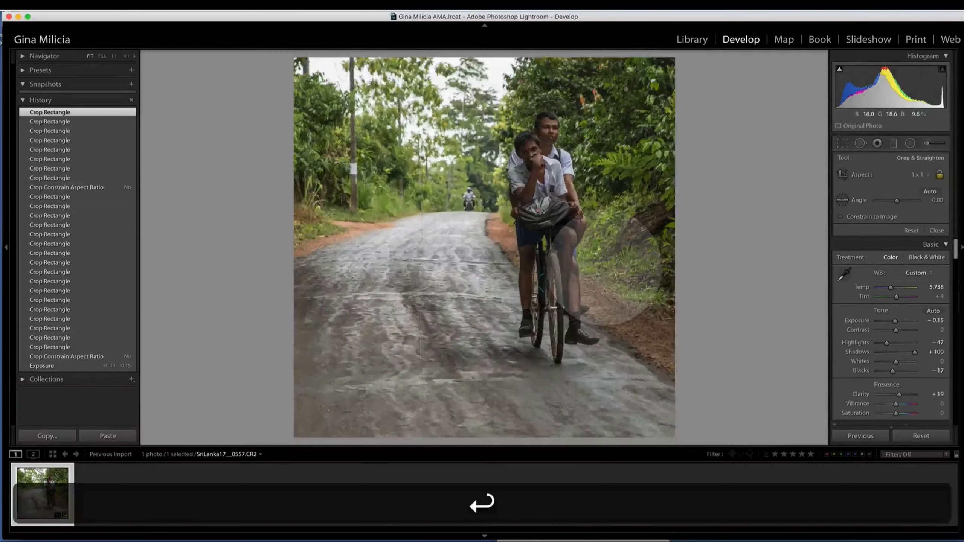